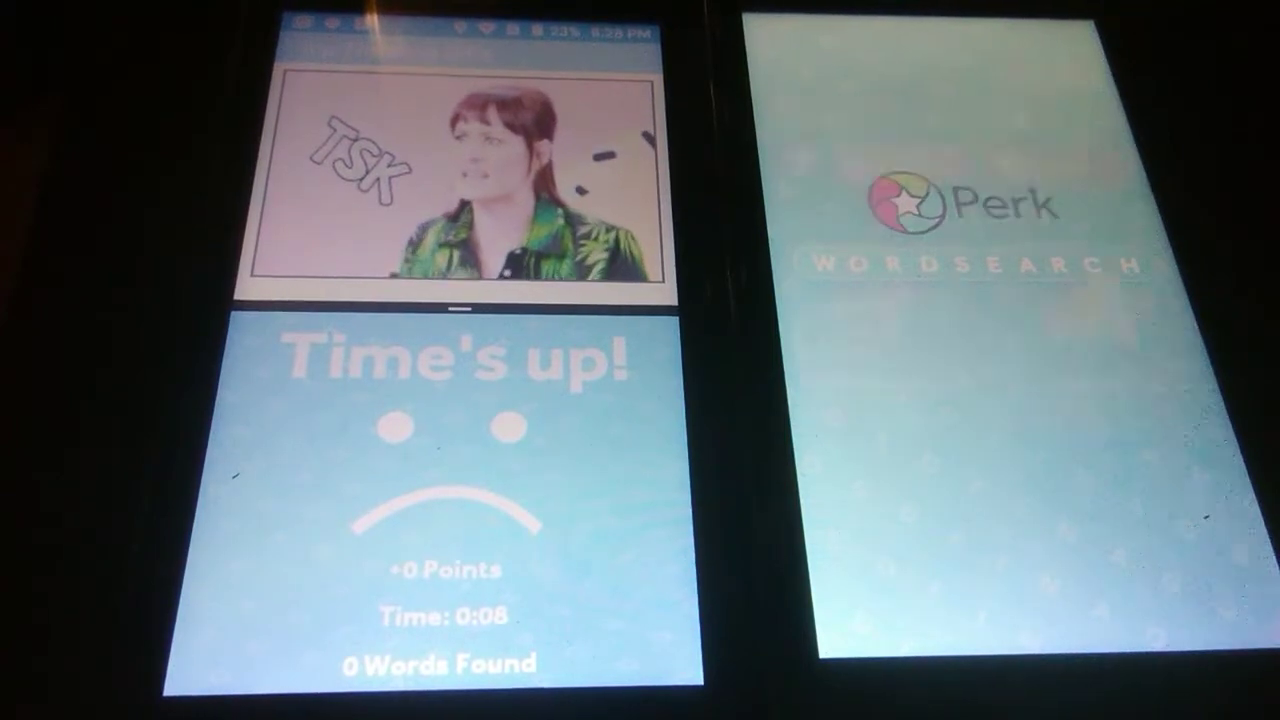
Step: Leave Word Search for the home screen and launch Perk to its offers list
key("Home")
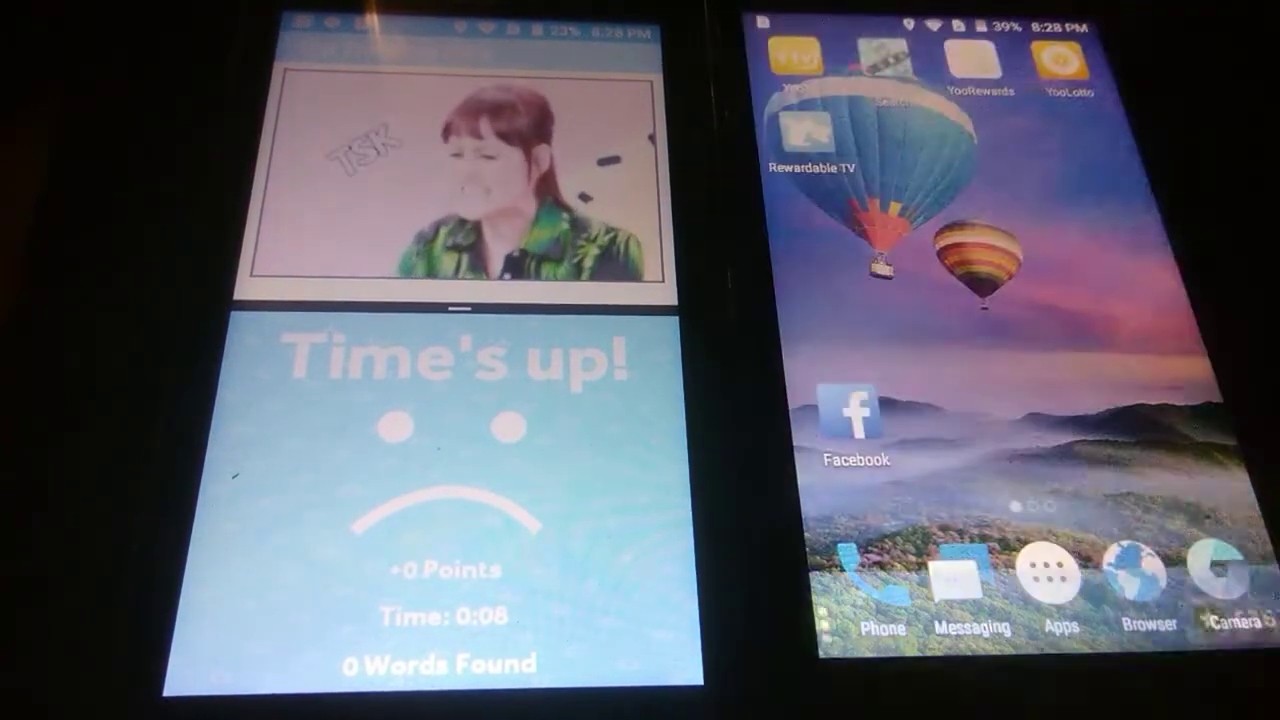
left_click(800, 130)
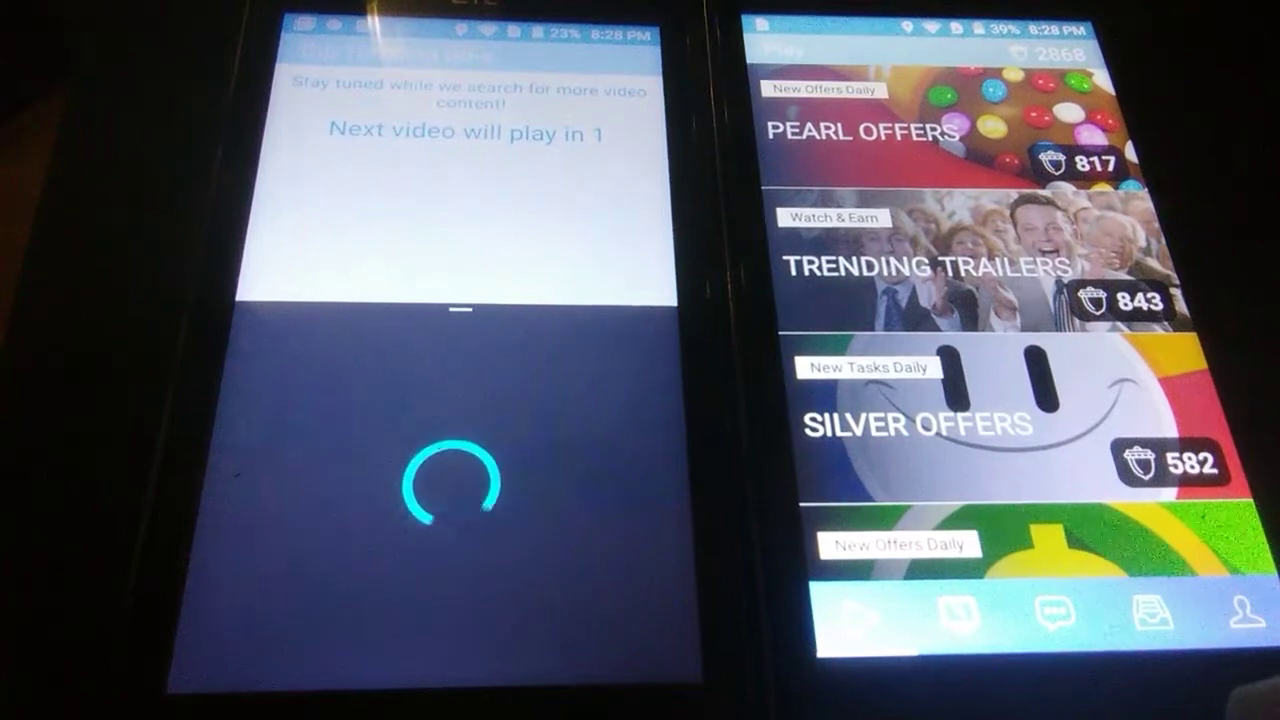
Step: Dock Perk in the top half and Perk Word Search in the lower half
key("alt+Tab")
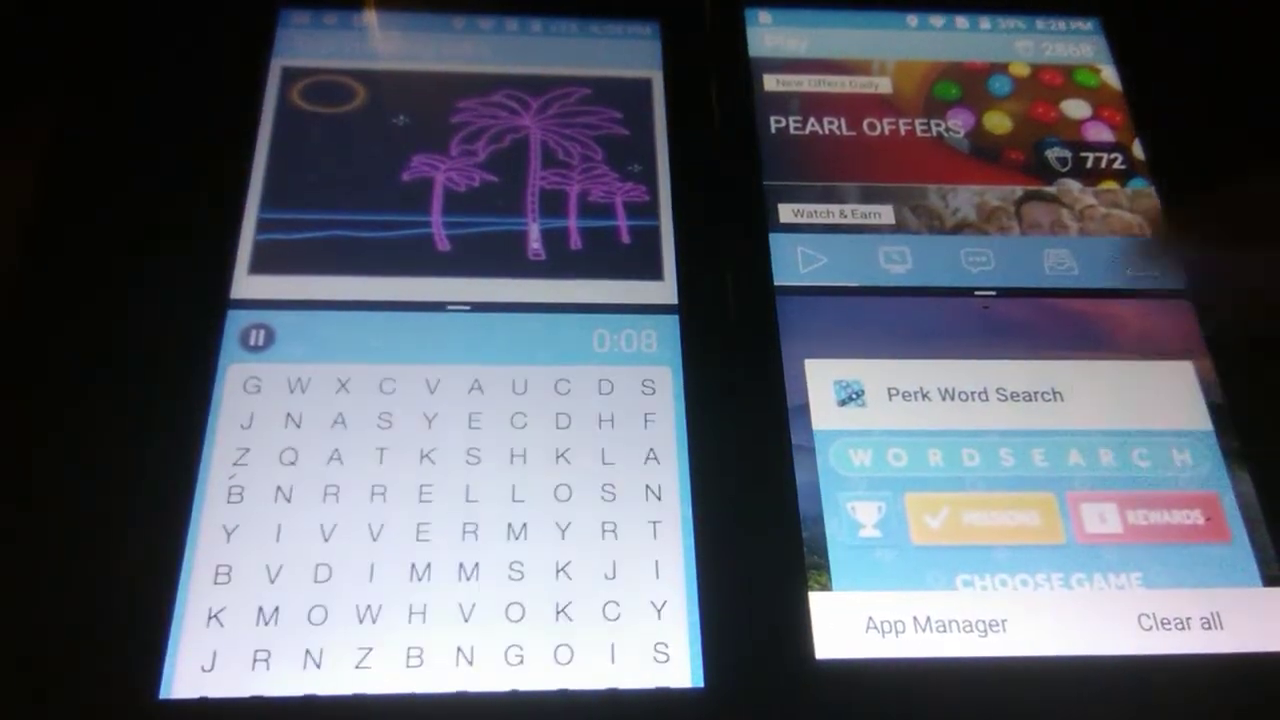
left_click(975, 470)
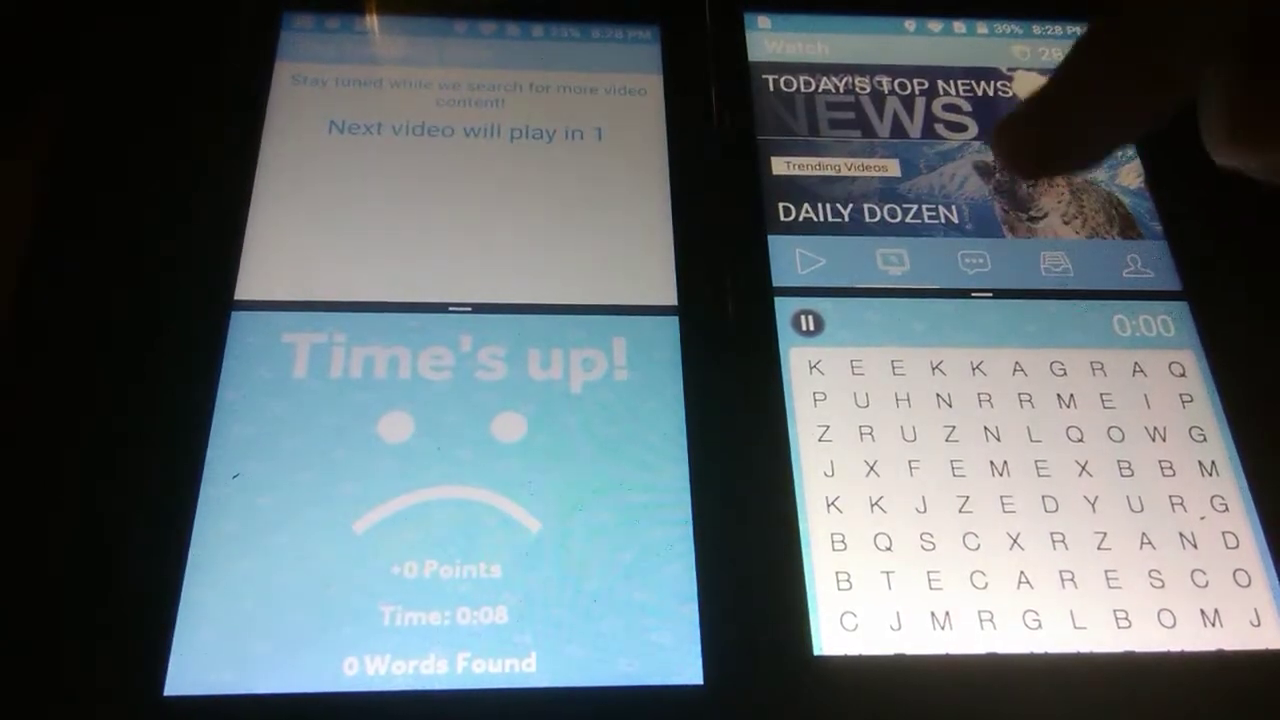
scroll(960, 160, "down", 2)
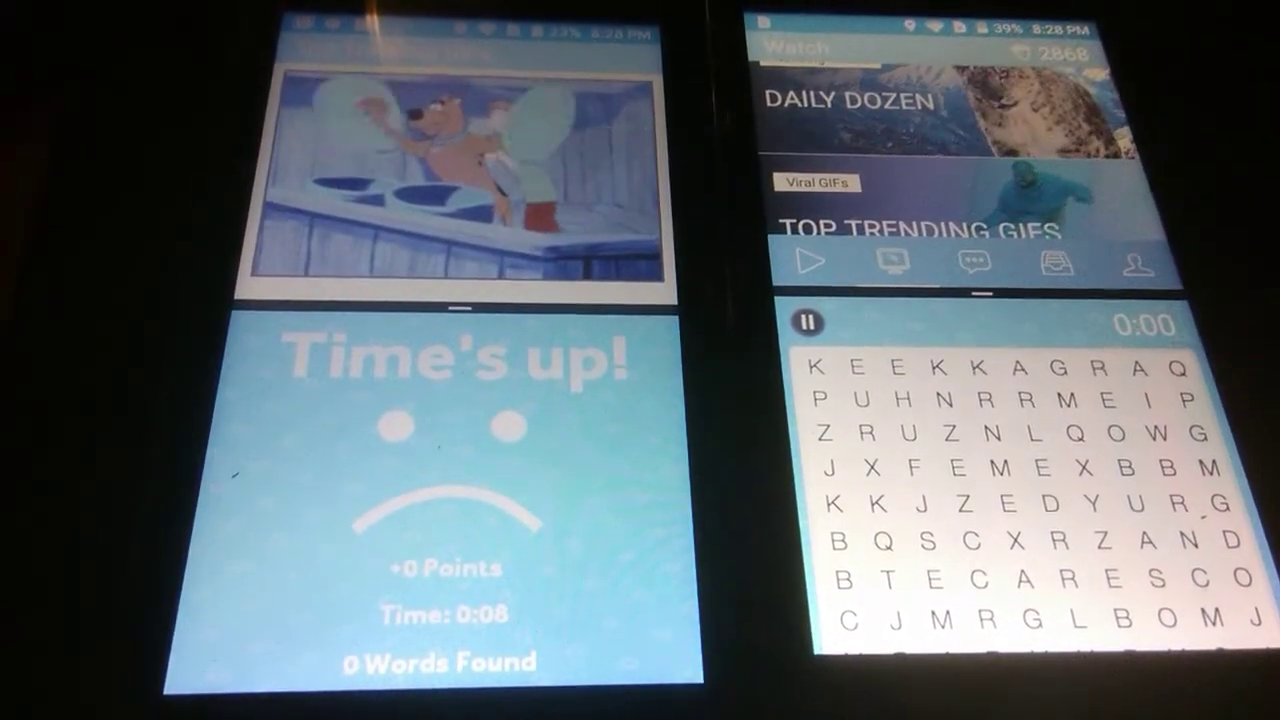